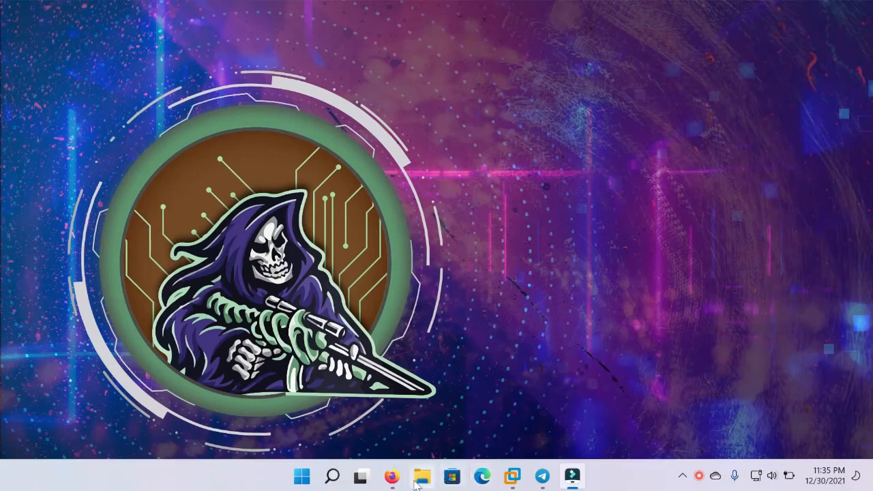
# - Start a new virtual machine from the VMware Home tab using the Typical configuration
pyautogui.moveTo(518, 479)
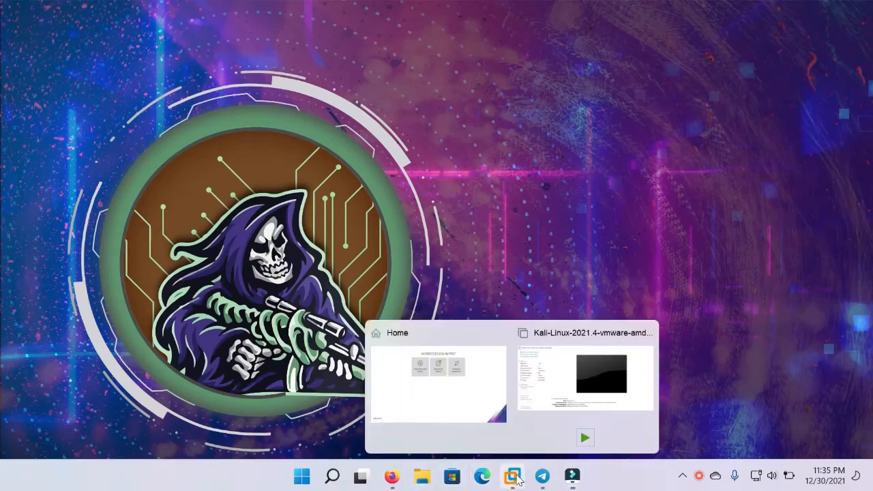
pyautogui.click(462, 398)
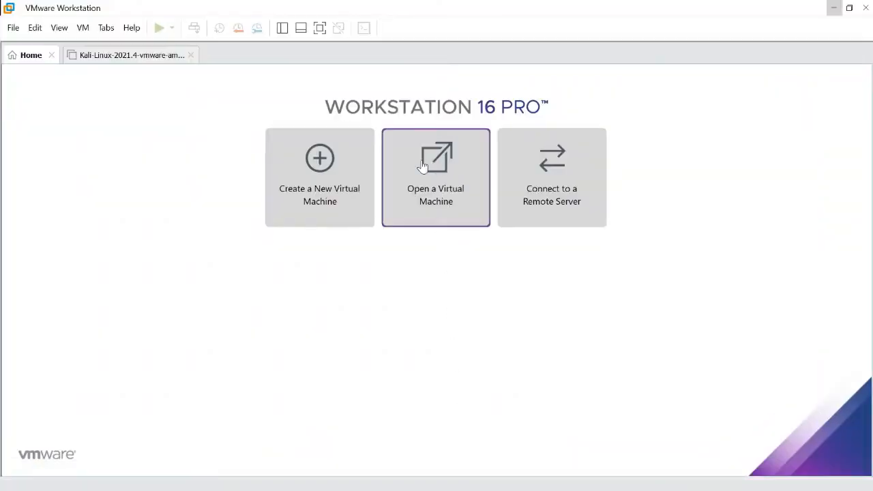
pyautogui.click(332, 176)
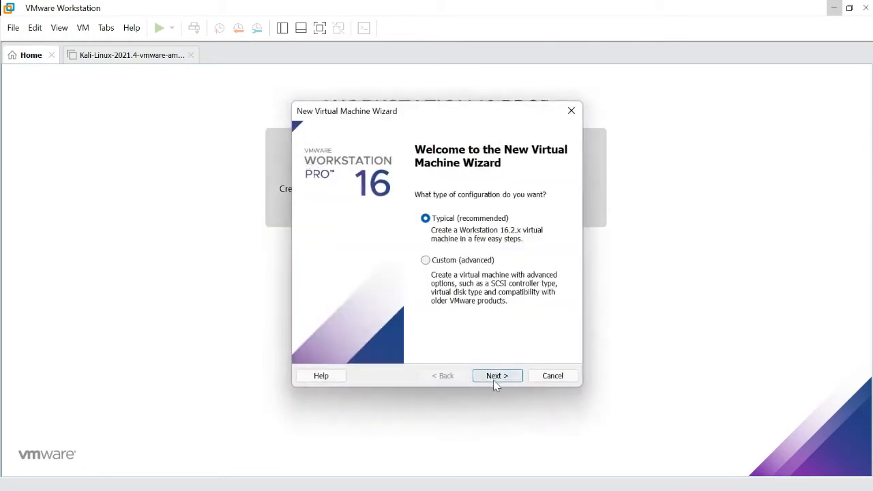
pyautogui.click(494, 378)
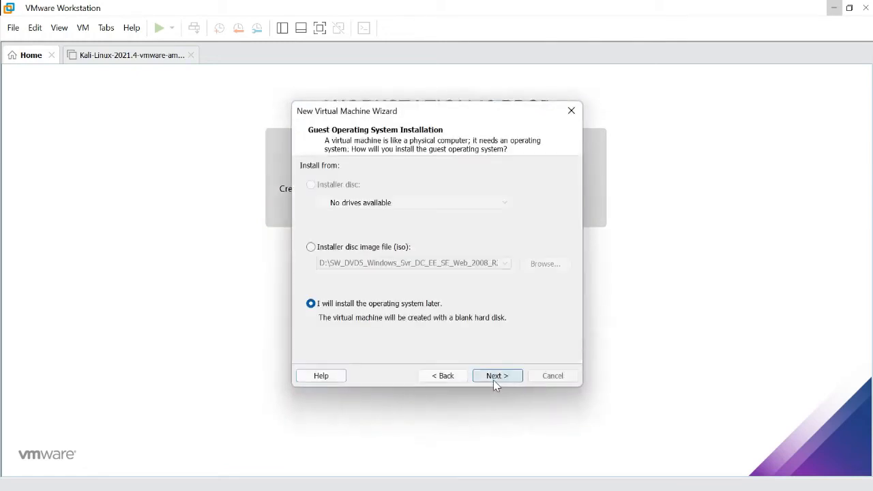
# - Choose the installer disc image Zorin-OS Pro Version 16.iso from the Downloads folder
pyautogui.click(335, 249)
pyautogui.click(546, 268)
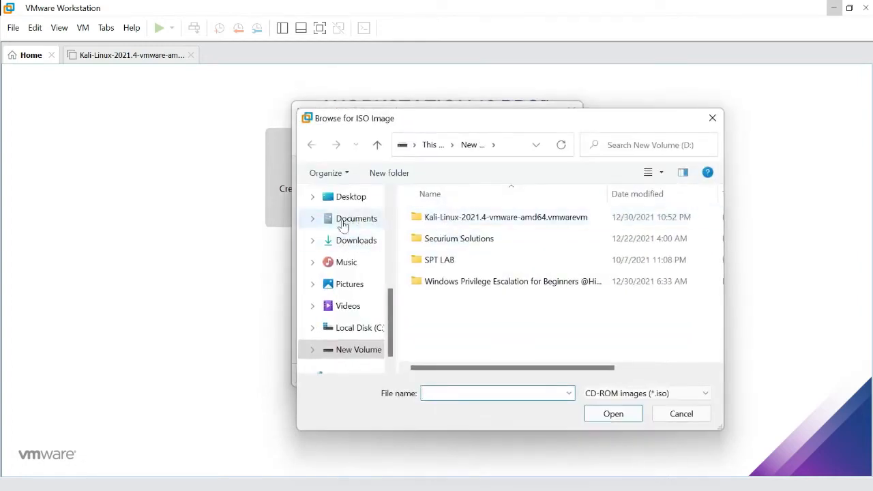
pyautogui.click(362, 241)
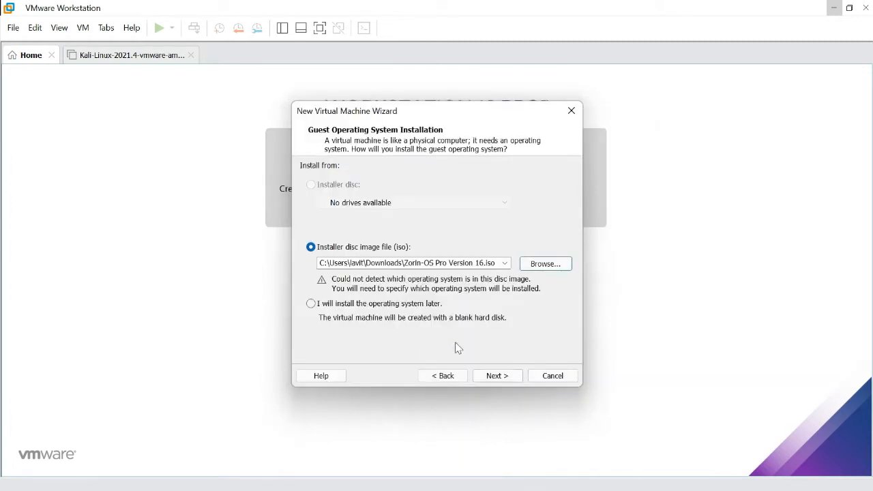
pyautogui.click(497, 380)
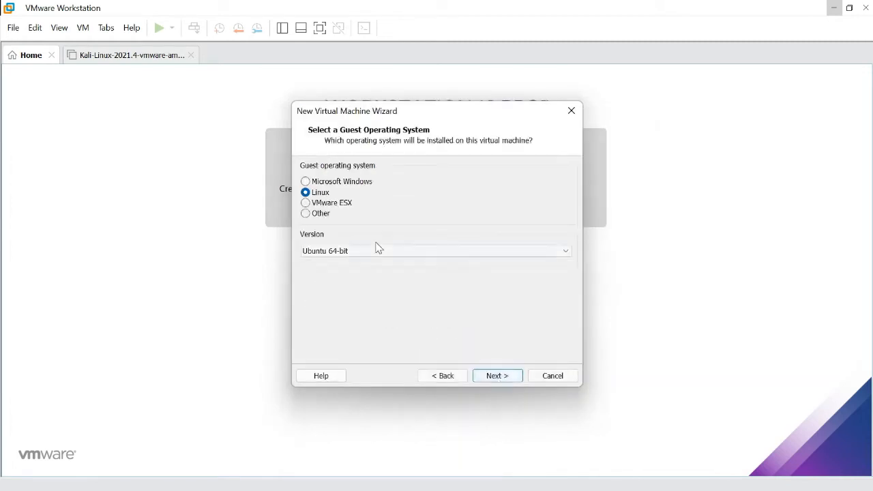
# - Keep Linux Ubuntu 64-bit, name the machine Zorin, set a 60 GB disk and finish
pyautogui.click(499, 378)
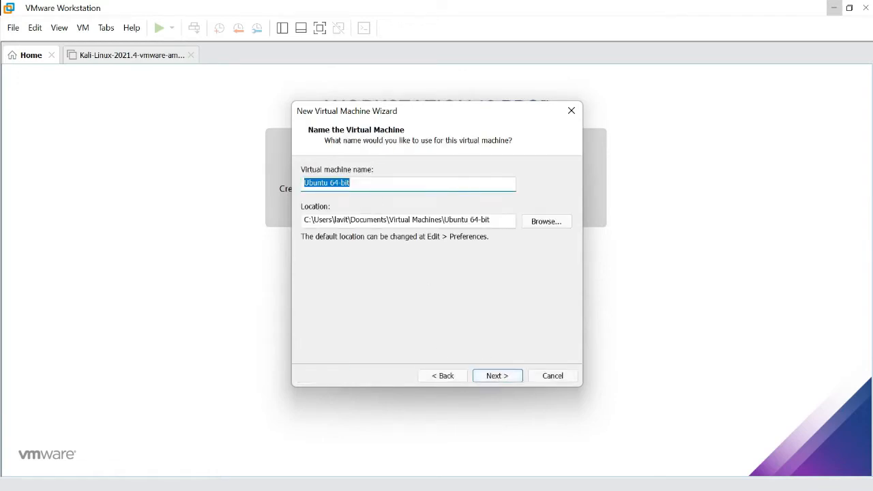
pyautogui.write('Zo')
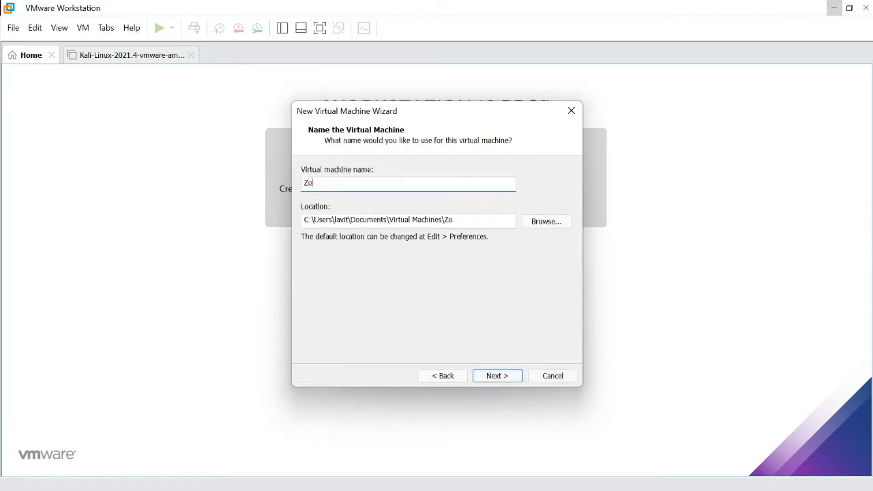
pyautogui.write('rin')
pyautogui.click(496, 376)
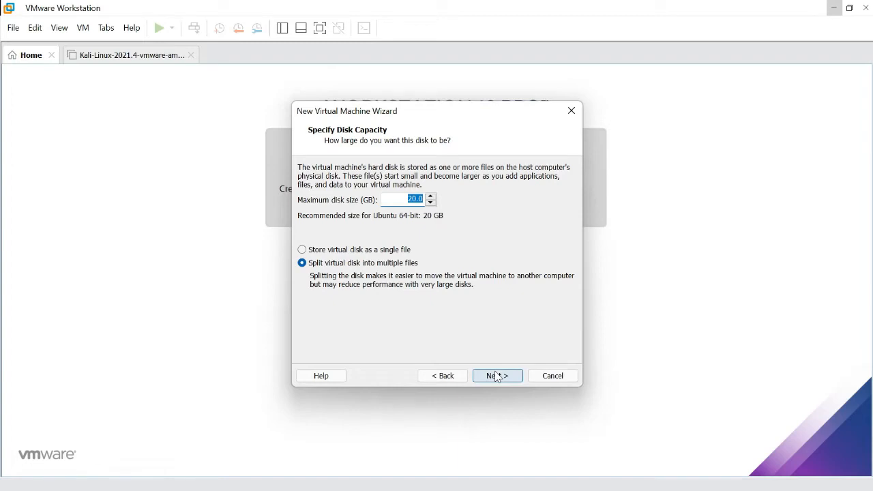
pyautogui.write('60')
pyautogui.click(499, 376)
pyautogui.click(498, 376)
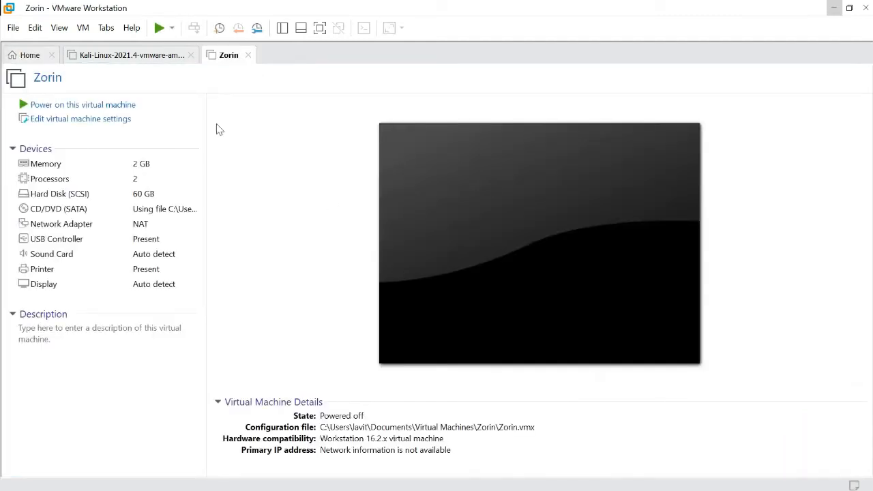
# - Power on the Zorin VM in full screen and boot the Try or Install Zorin OS entry
pyautogui.click(76, 107)
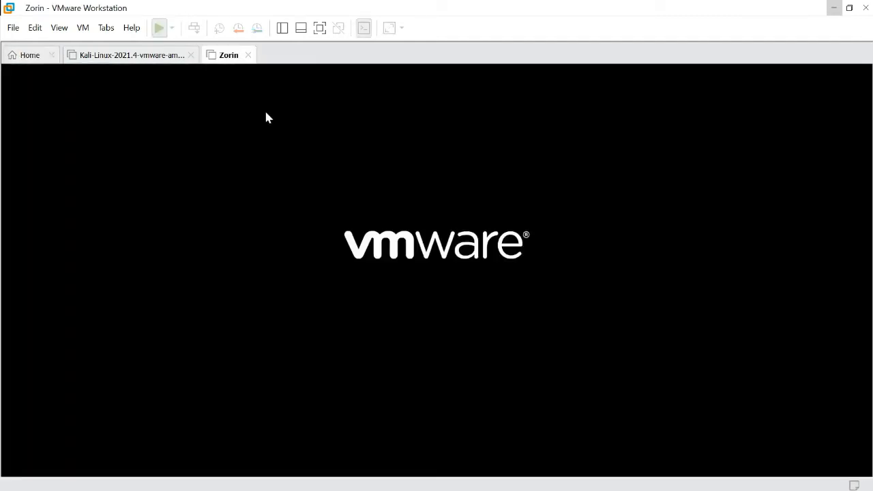
pyautogui.click(320, 28)
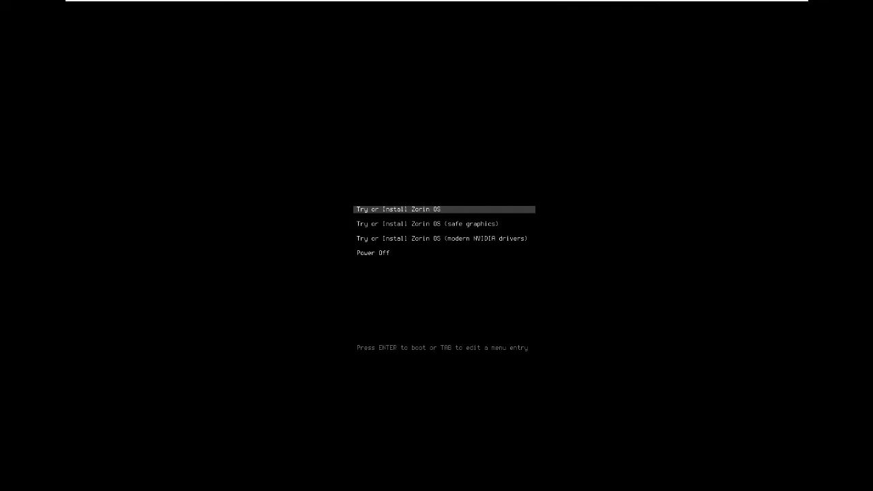
pyautogui.press('Return')
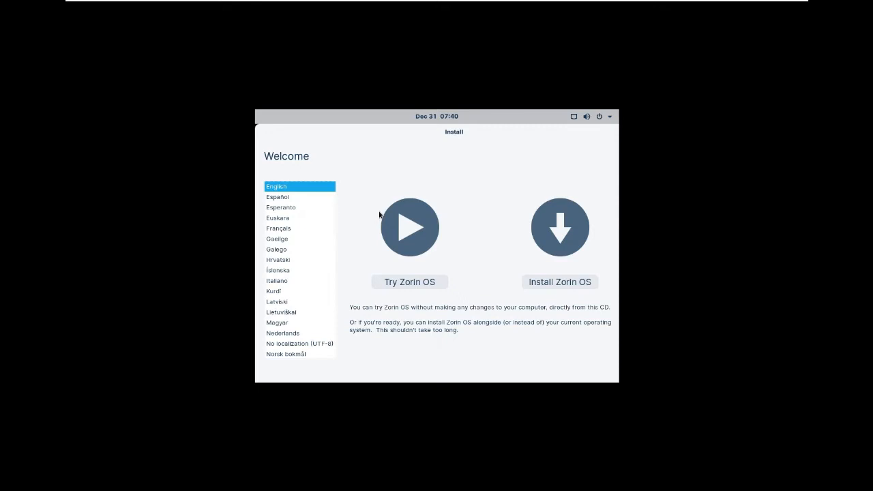
# - Choose Install Zorin OS, keep the English (US) keyboard and normal installation with updates
pyautogui.click(552, 285)
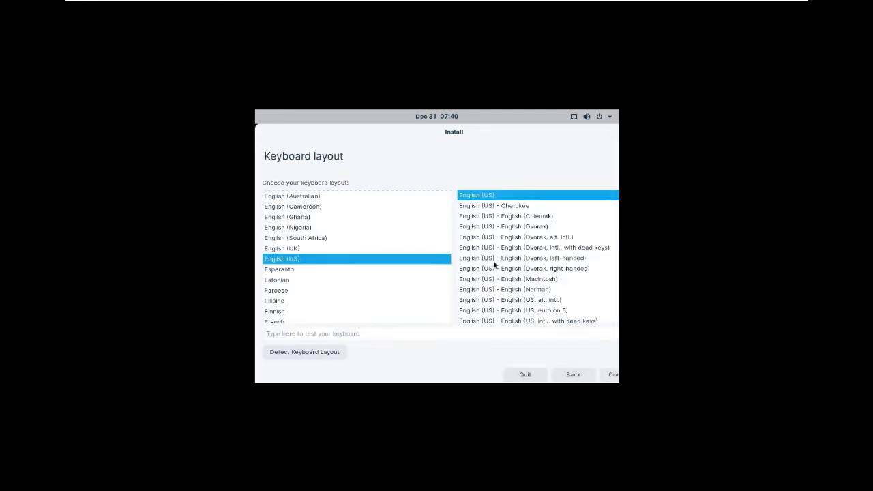
pyautogui.click(613, 381)
pyautogui.click(614, 379)
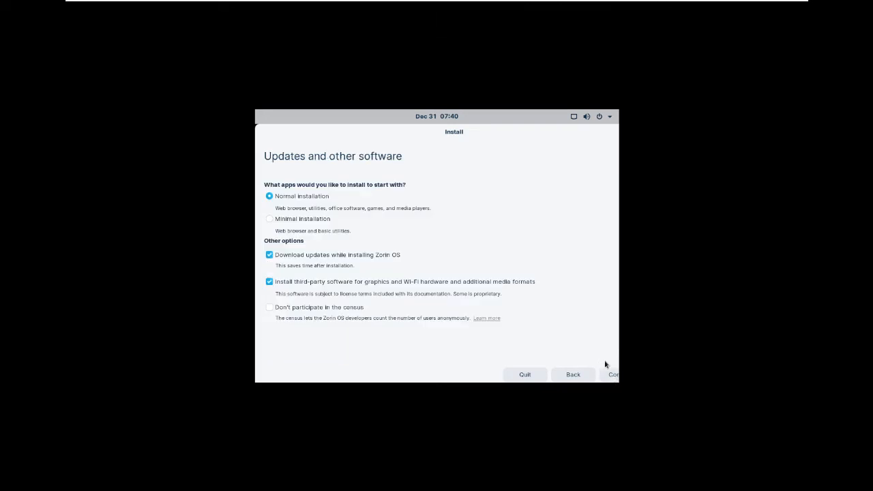
pyautogui.click(613, 375)
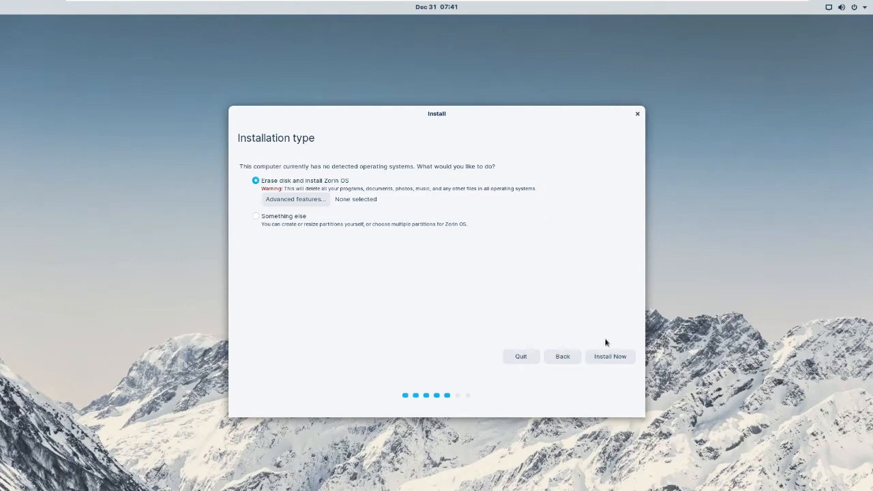
# - Install by erasing the disk, confirm writing the partition changes, and keep Kolkata as location
pyautogui.click(610, 357)
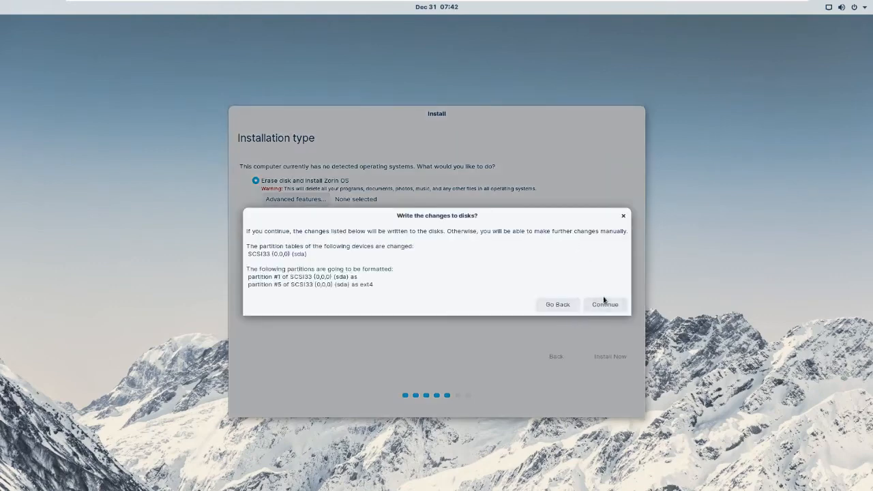
pyautogui.click(604, 303)
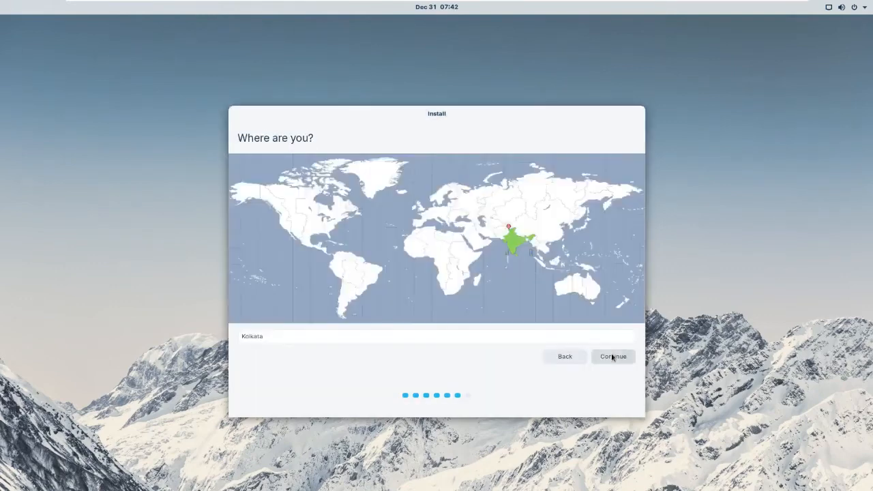
pyautogui.click(613, 356)
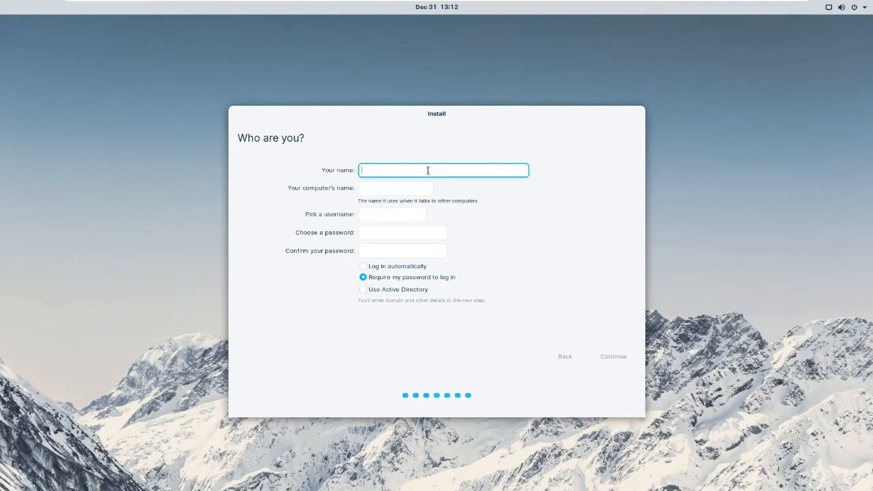
# - Enter the user's name, type and confirm the account password, then start the installation
pyautogui.write('Aaki')
pyautogui.click(386, 235)
pyautogui.write('aa')
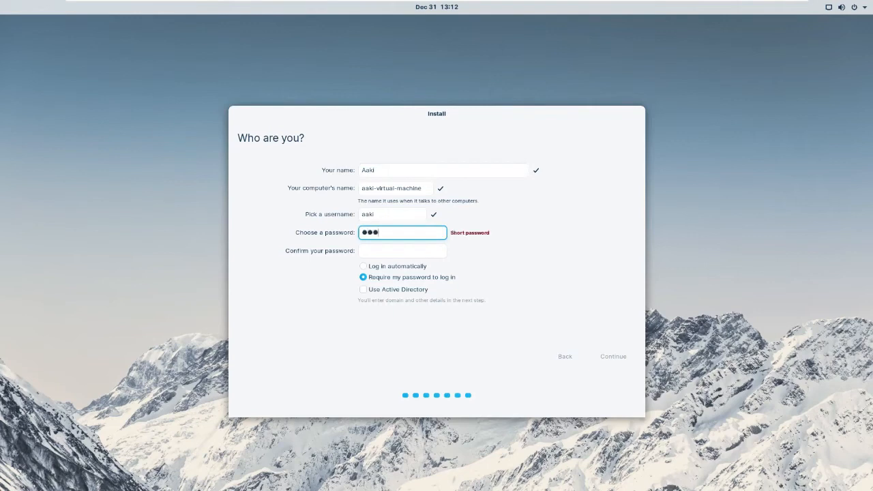
pyautogui.click(378, 255)
pyautogui.write('●●●●')
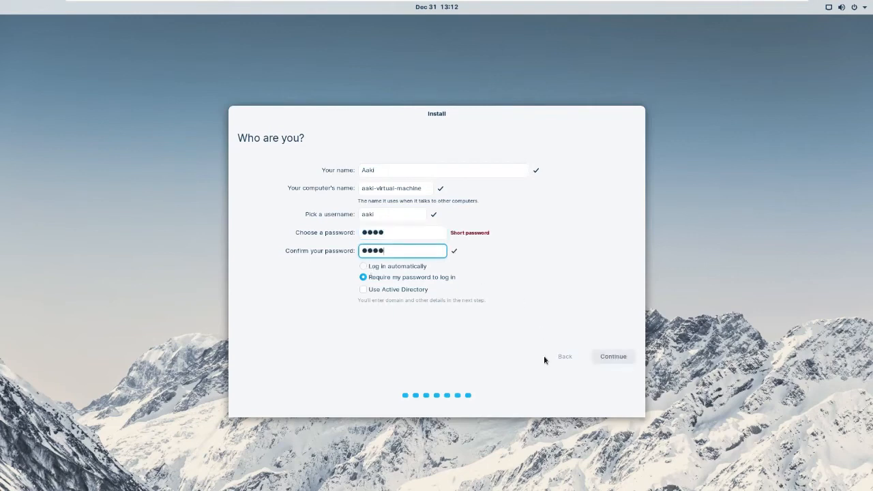
pyautogui.click(612, 357)
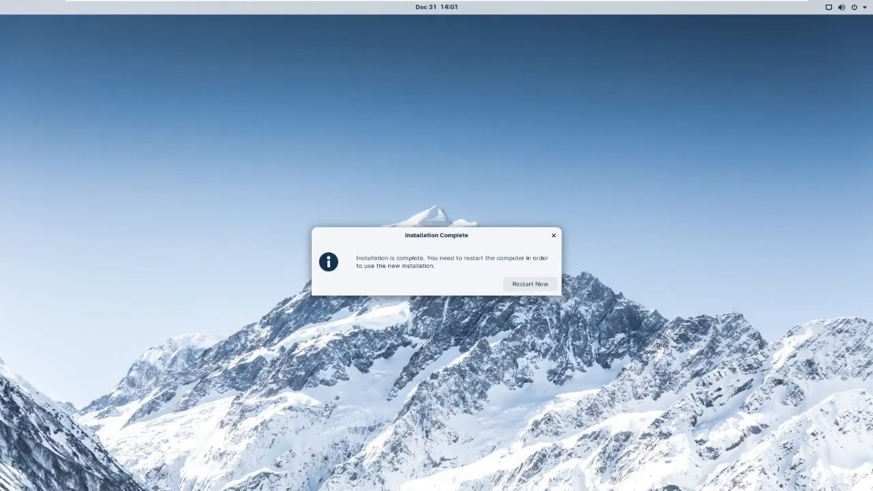
# - Restart the machine from the Installation Complete dialog
pyautogui.click(527, 285)
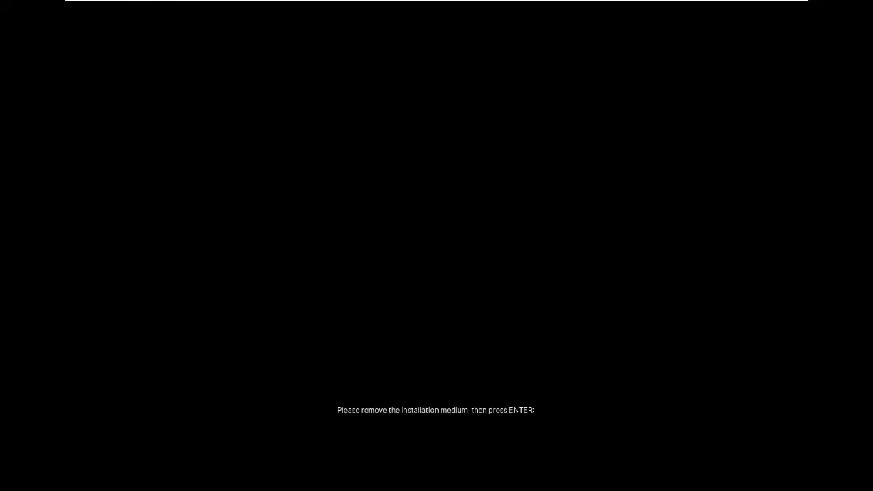
pyautogui.moveTo(240, 4)
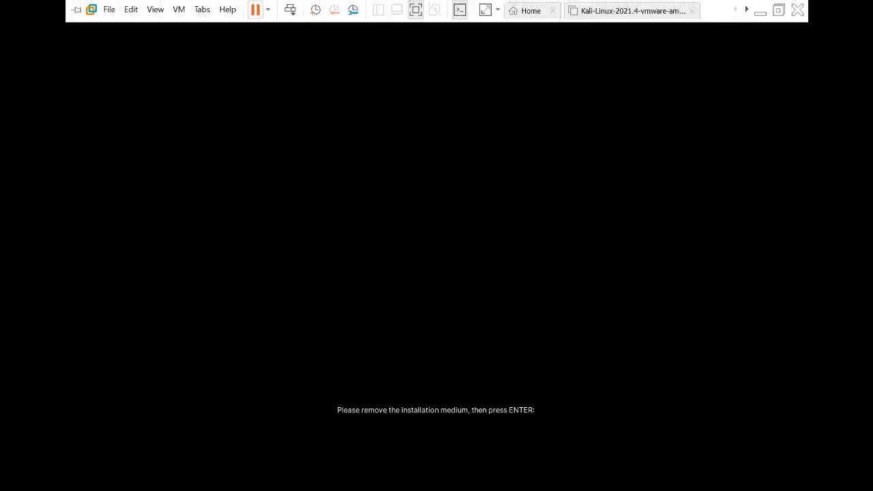
# - Power off the Zorin virtual machine from the VMware power menu
pyautogui.click(269, 11)
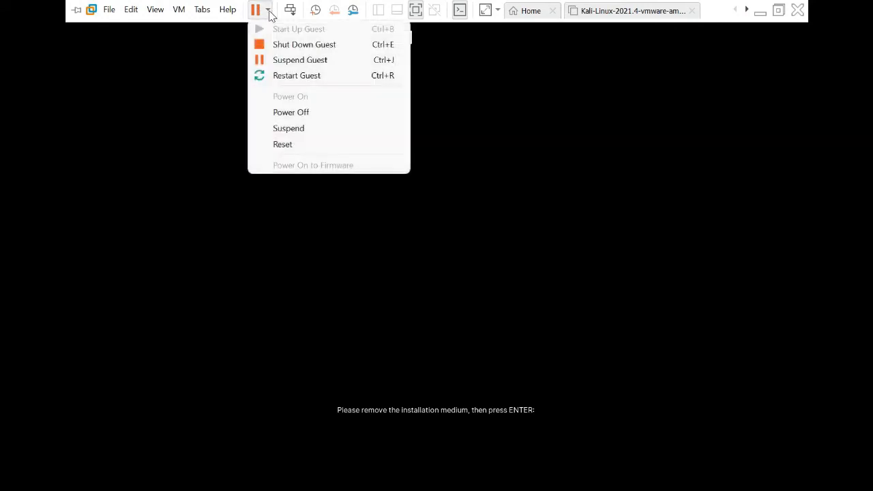
pyautogui.click(304, 113)
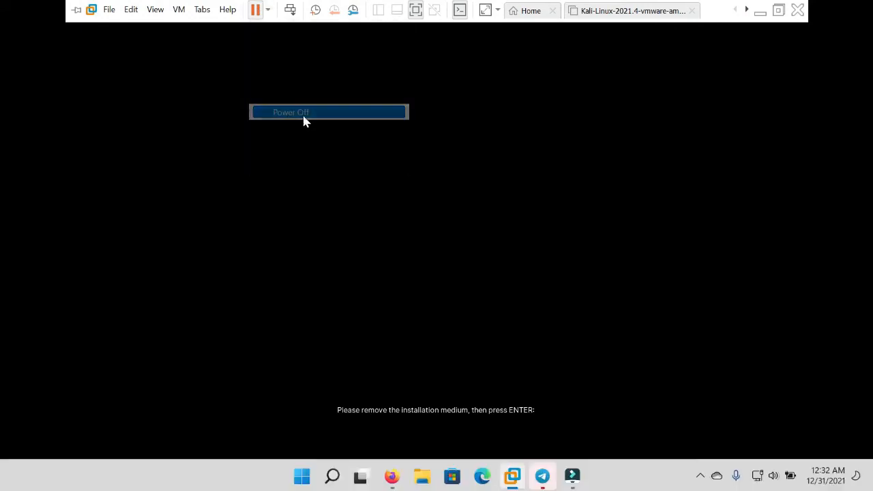
pyautogui.click(459, 289)
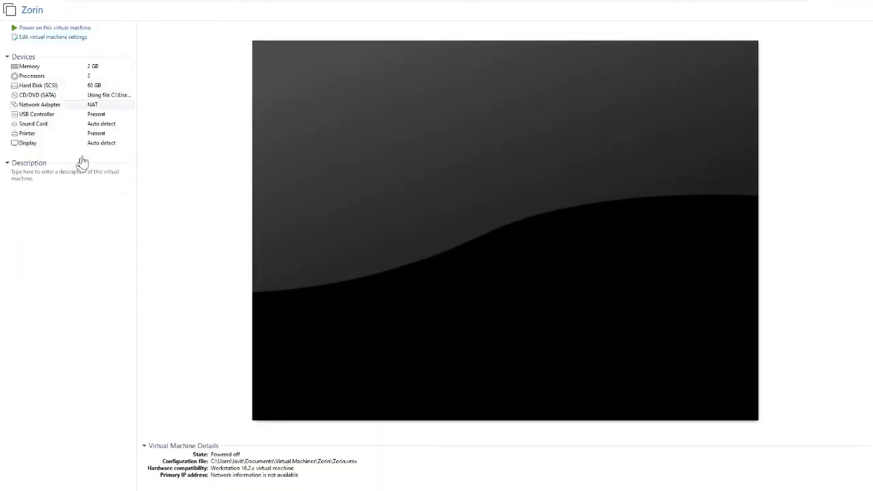
# - Uncheck Connect at power on for the CD/DVD (SATA) drive, save, and power the VM on
pyautogui.click(58, 94)
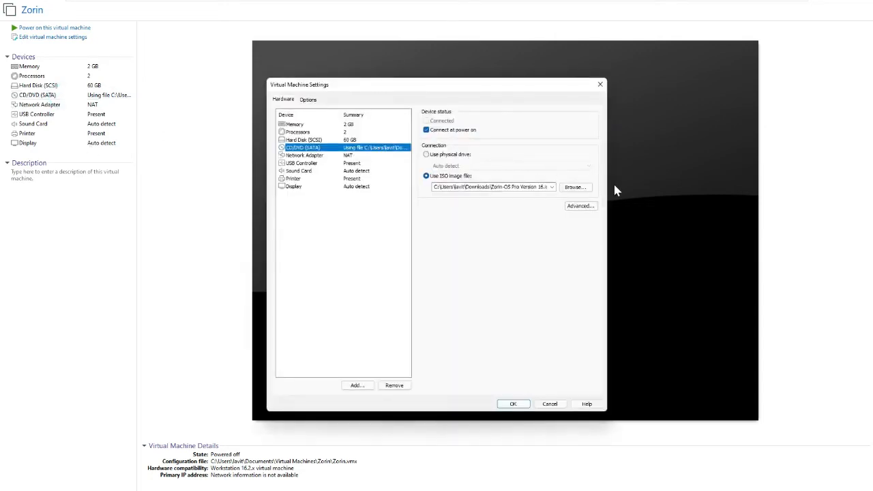
pyautogui.click(426, 130)
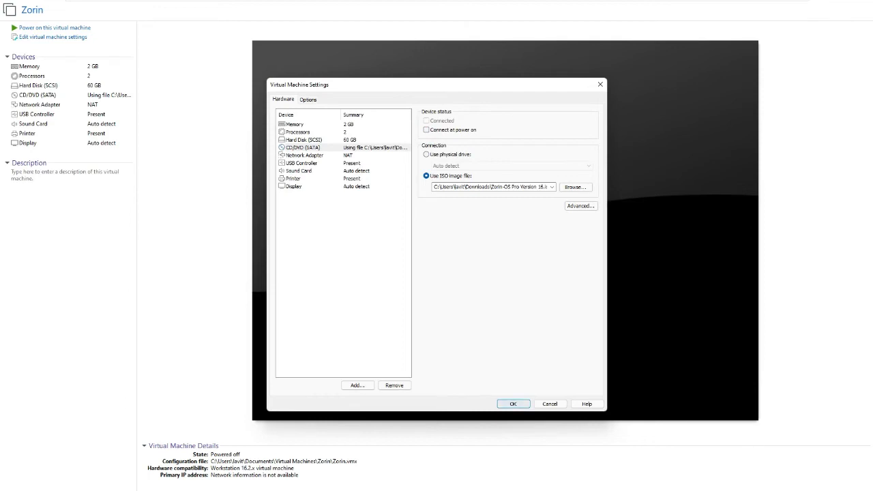
pyautogui.click(513, 404)
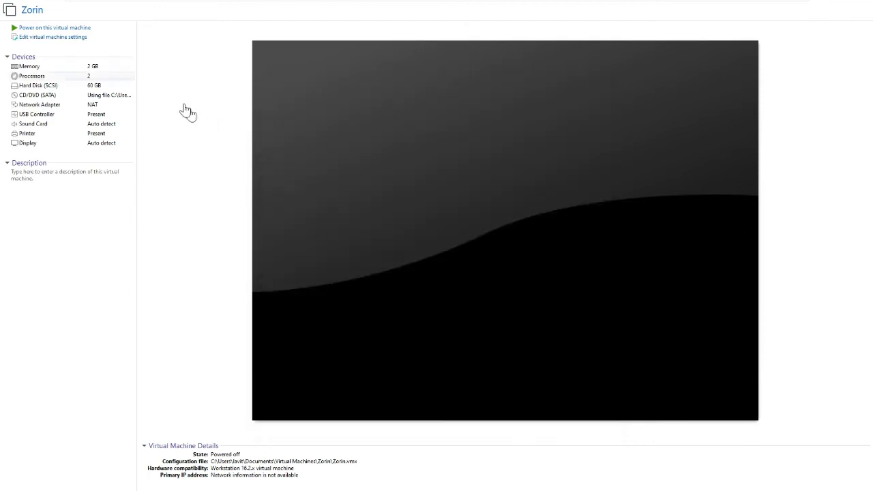
pyautogui.click(59, 27)
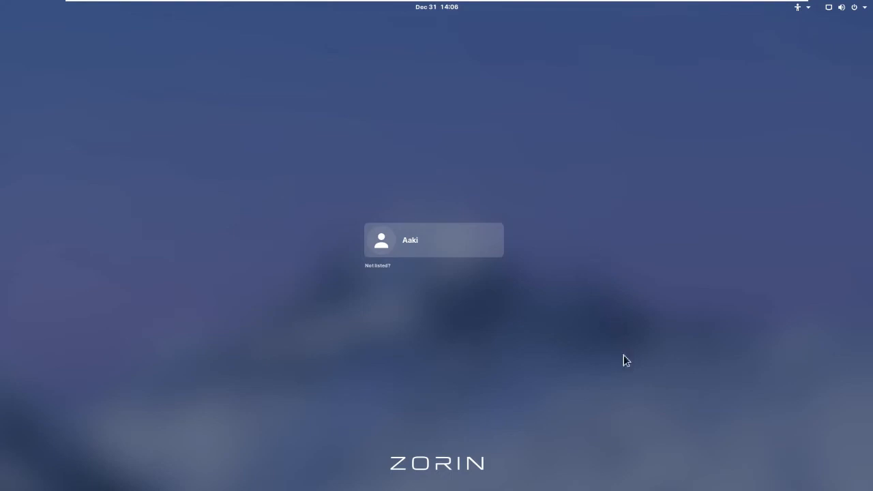
# - Select the user account on the login screen and sign in with its password
pyautogui.press('Return')
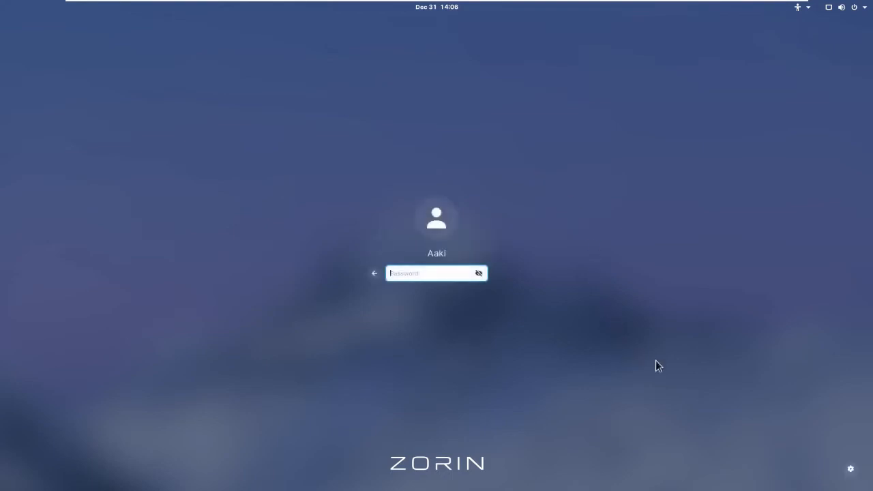
pyautogui.write('••')
pyautogui.press('Return')
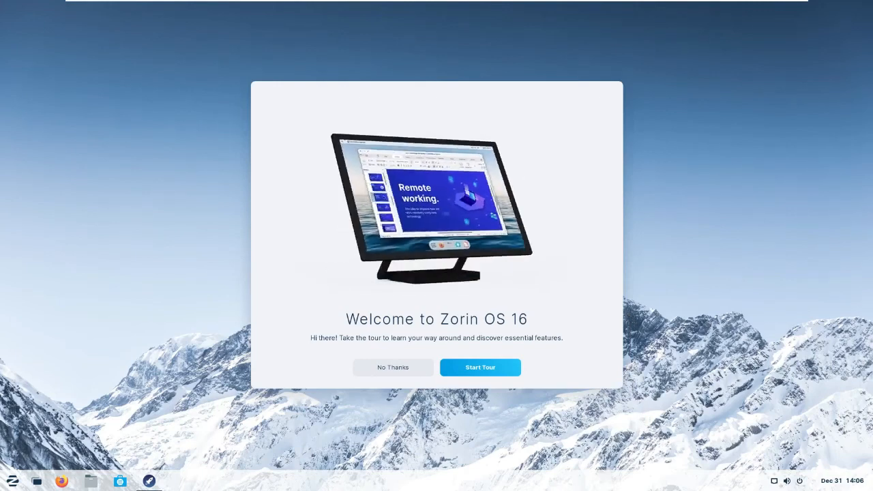
# - Run the Zorin OS welcome tour through every page to the final one and close it
pyautogui.click(481, 367)
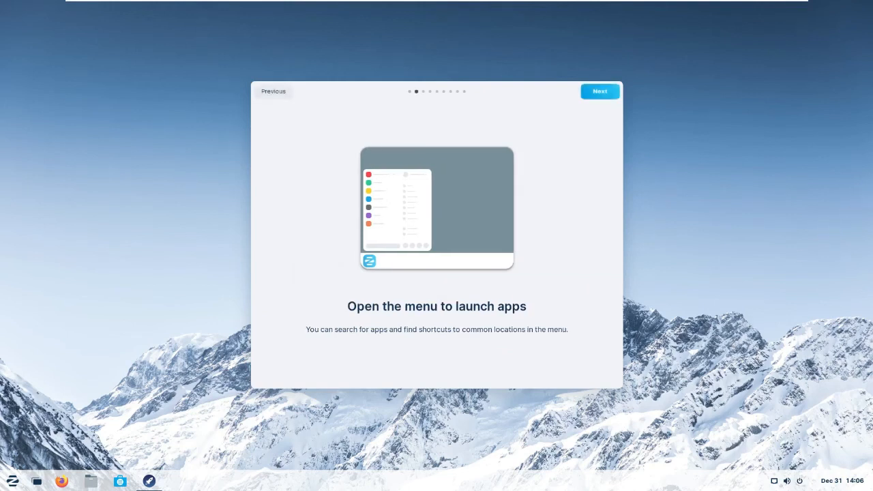
pyautogui.click(600, 90)
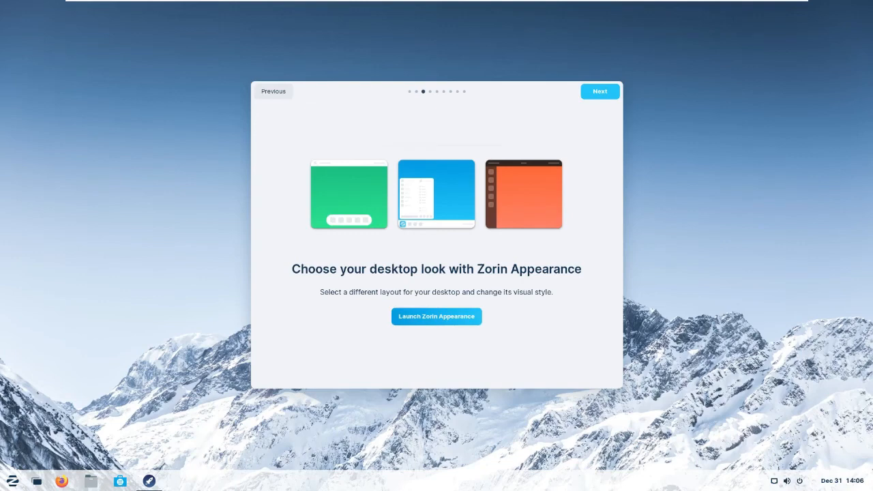
pyautogui.click(599, 91)
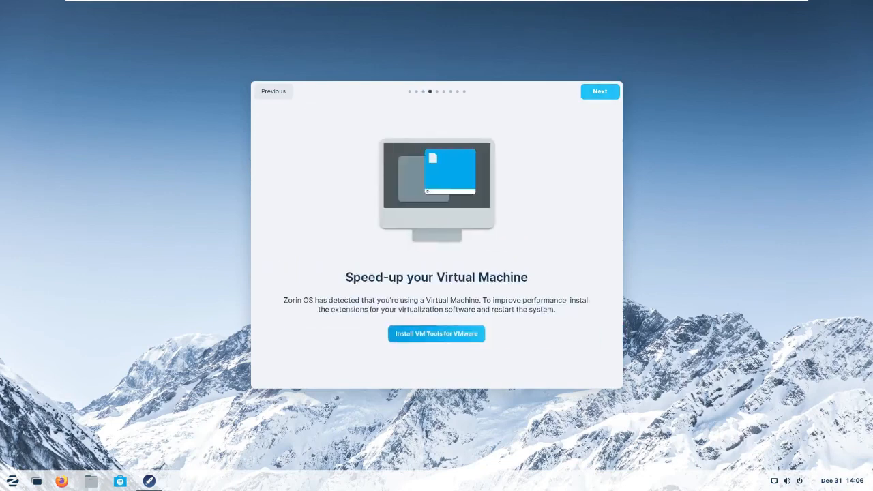
pyautogui.click(600, 91)
pyautogui.click(599, 91)
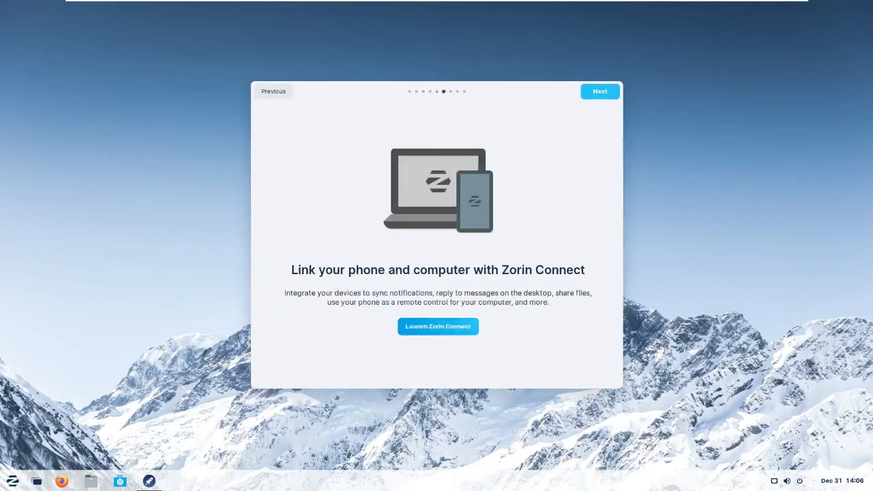
pyautogui.click(600, 91)
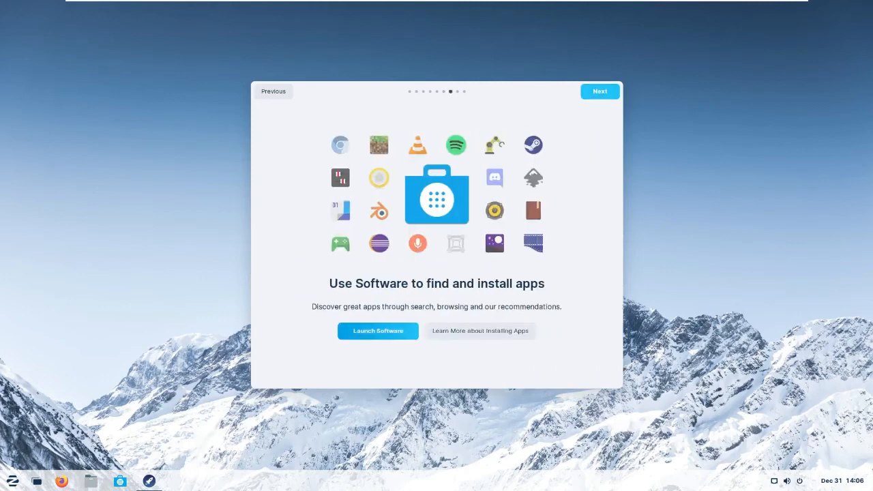
pyautogui.click(600, 90)
pyautogui.click(599, 90)
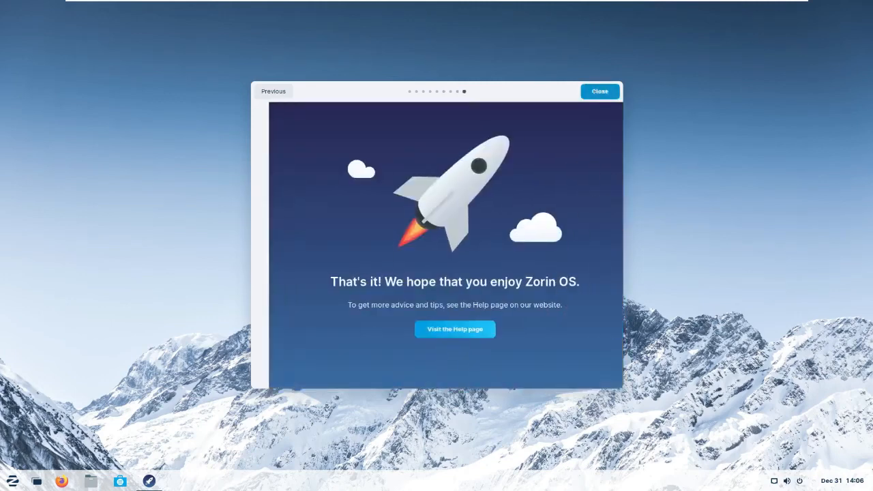
pyautogui.click(599, 91)
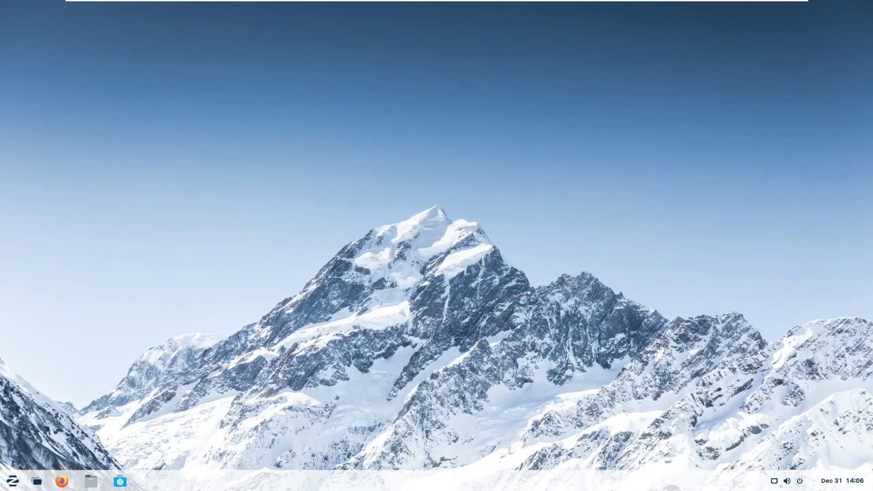
# - Launch Zorin Appearance from the Zorin menu to see its desktop layout choices
pyautogui.press('super')
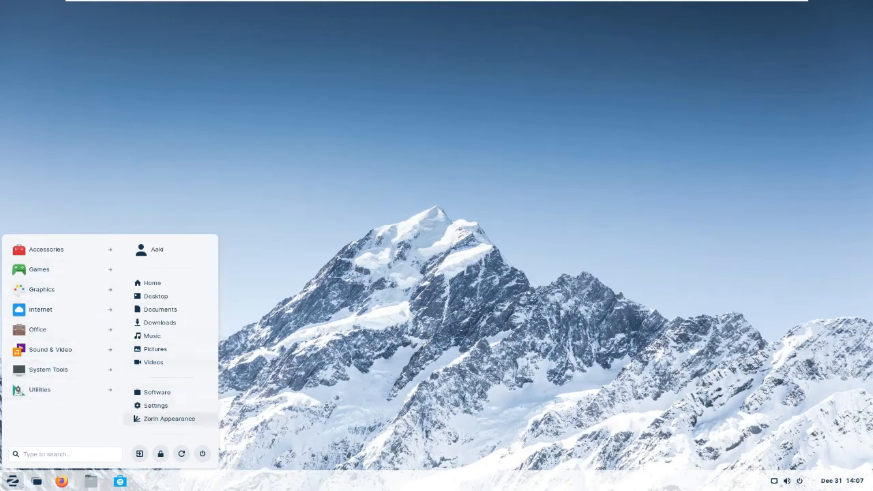
pyautogui.click(169, 418)
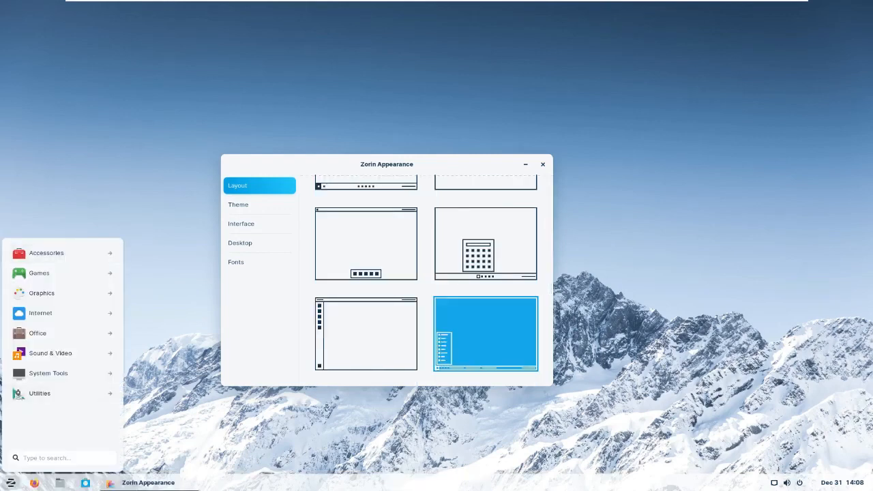
# - Set the Theme accent colour to green, then bring up the Interface settings page
pyautogui.press('Escape')
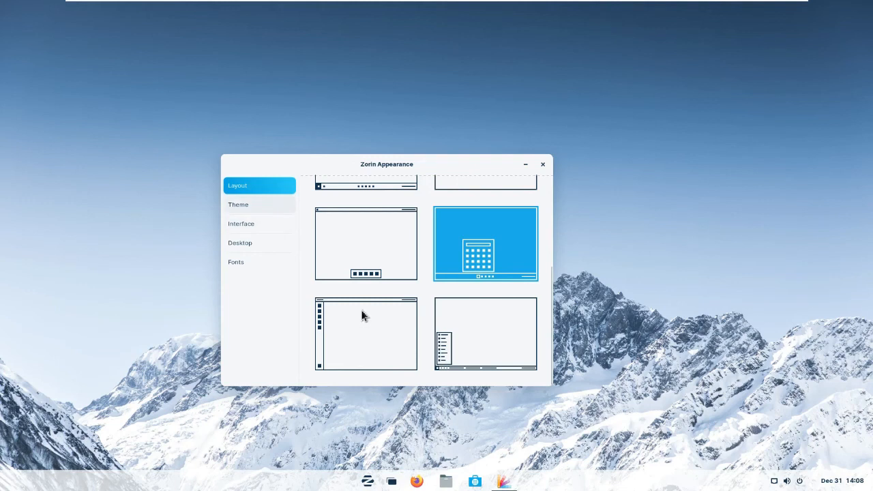
pyautogui.click(259, 204)
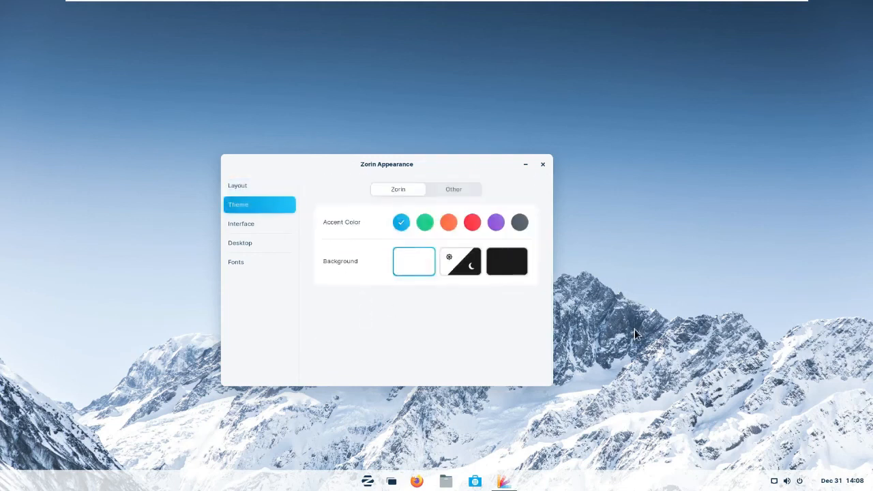
pyautogui.click(424, 222)
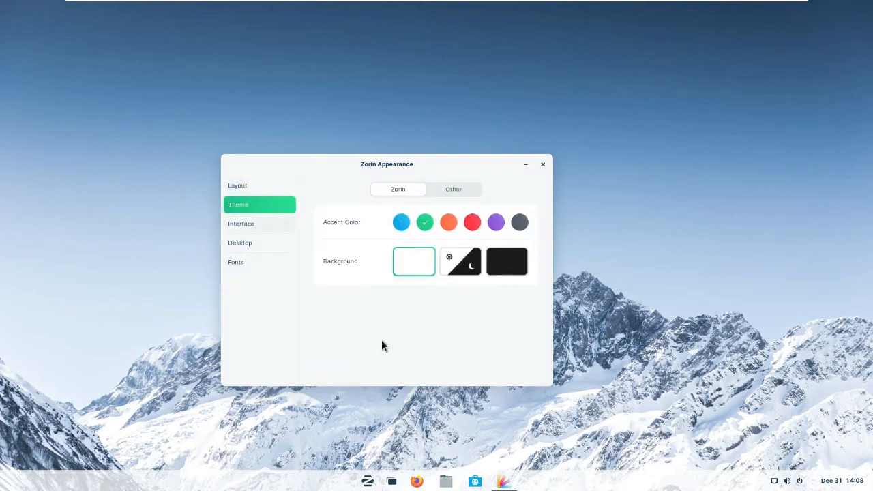
pyautogui.click(255, 226)
pyautogui.scroll(-1, 382, 340)
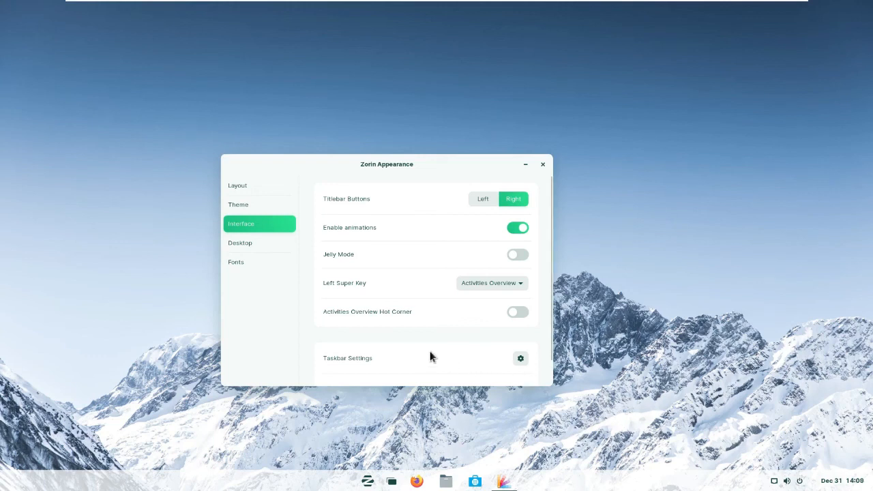
# - On the Desktop page, tick then untick the Home icon, and close Zorin Appearance
pyautogui.press('Down')
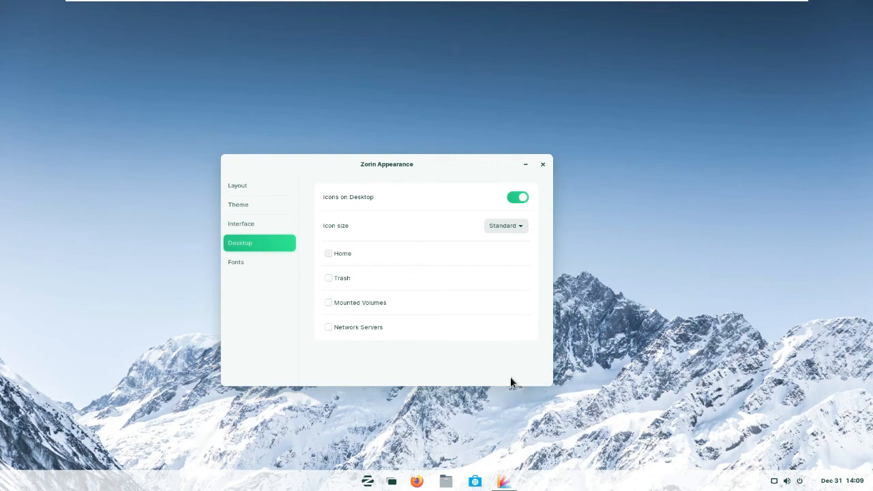
pyautogui.press('space')
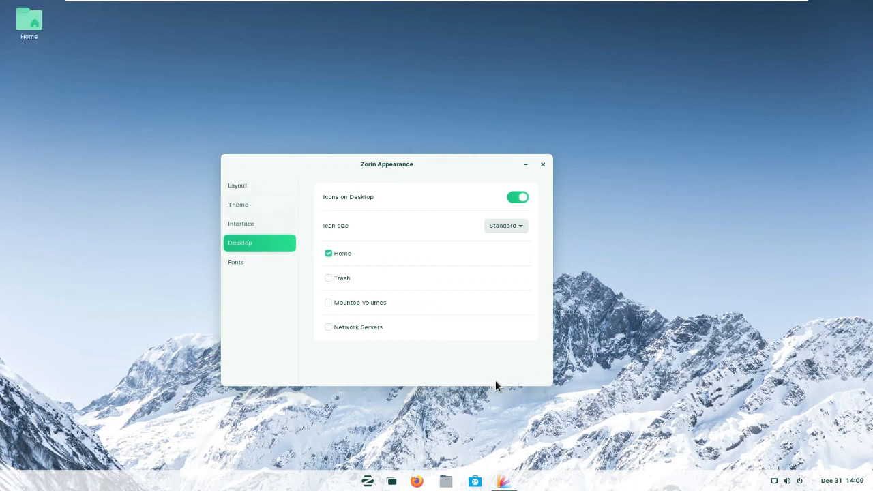
pyautogui.press('space')
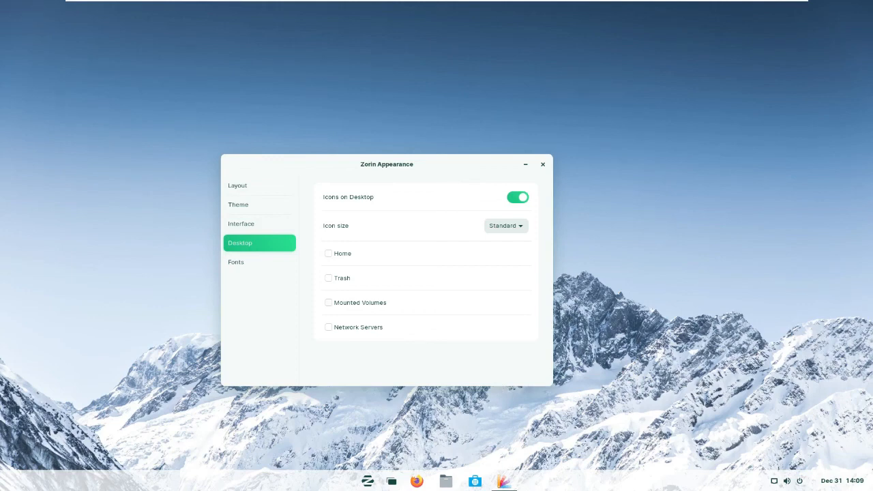
pyautogui.hotkey('alt', 'F4')
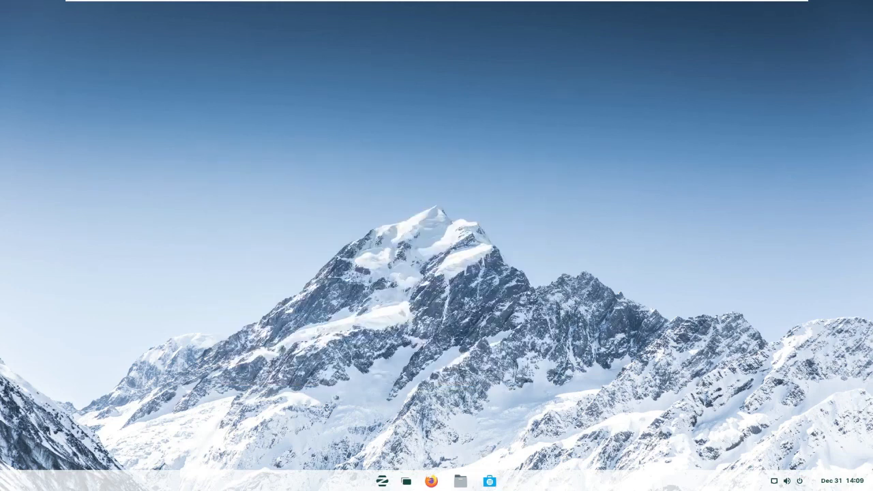